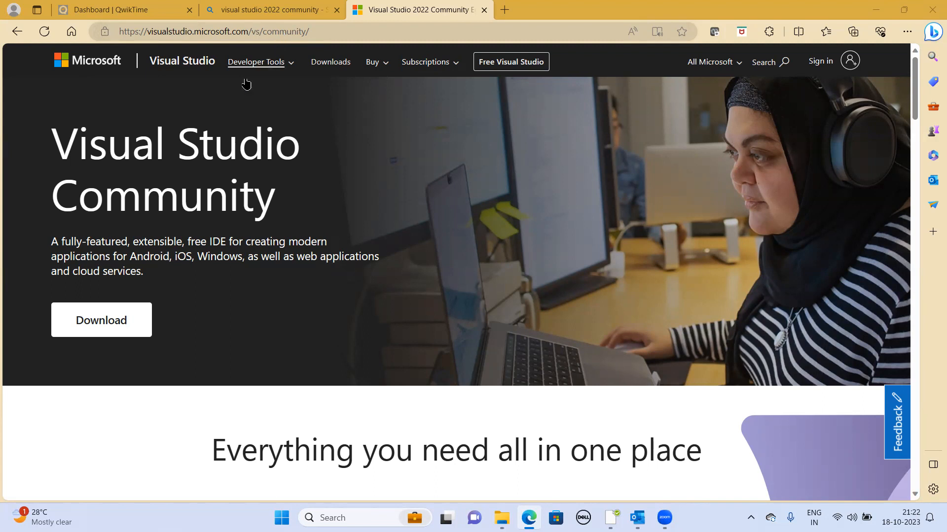
# Start downloading the Visual Studio Community setup file and pause its download
pyautogui.click(98, 329)
pyautogui.click(109, 335)
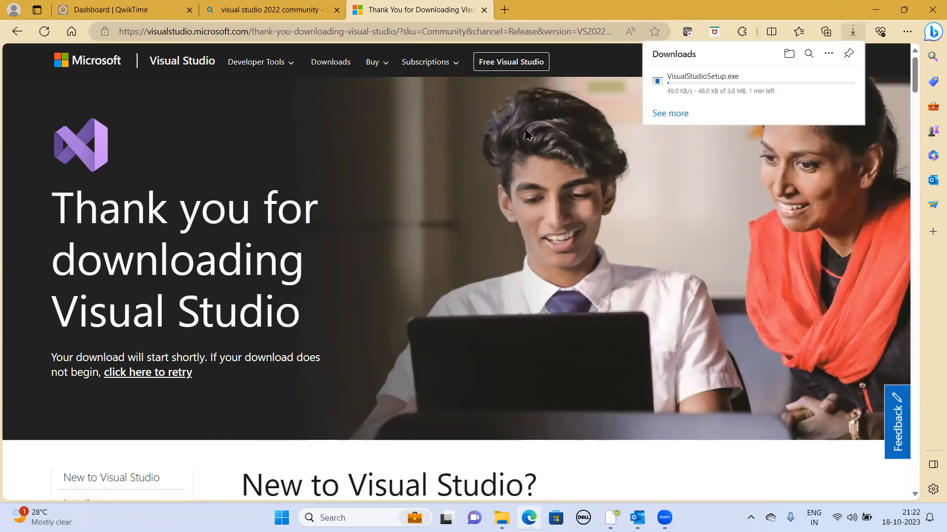
pyautogui.click(808, 80)
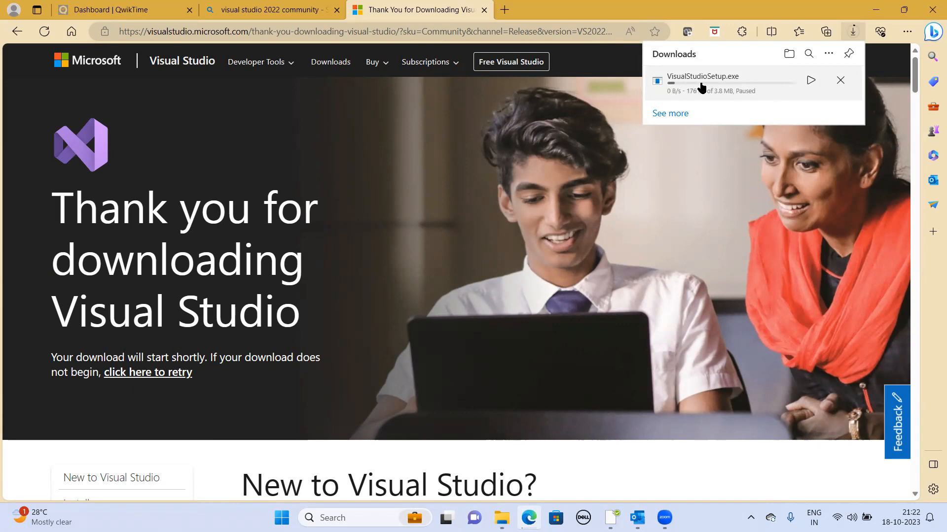
# Look over the getting-started guidance, then examine the Visual Studio 2022, Visual Studio Code and Mac offerings on the site's Downloads page
pyautogui.scroll(-8, 477, 312)
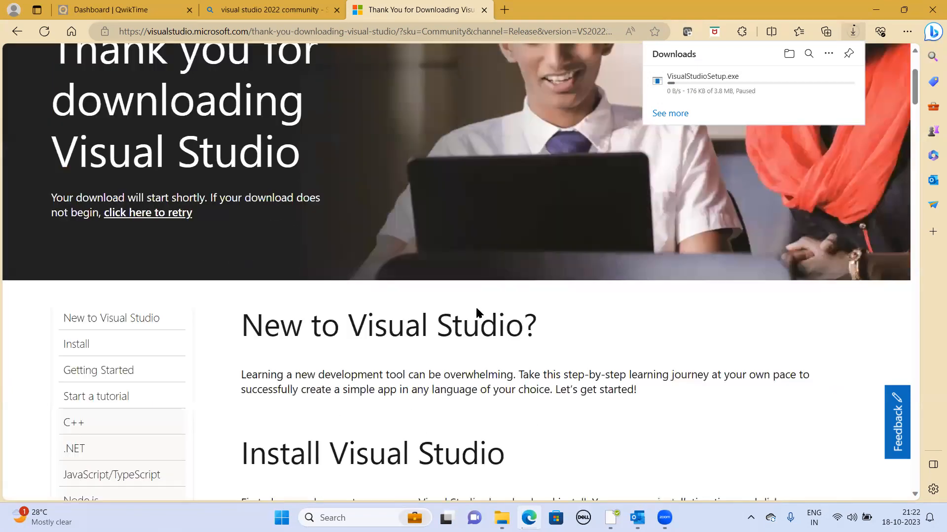
pyautogui.scroll(-6, 477, 311)
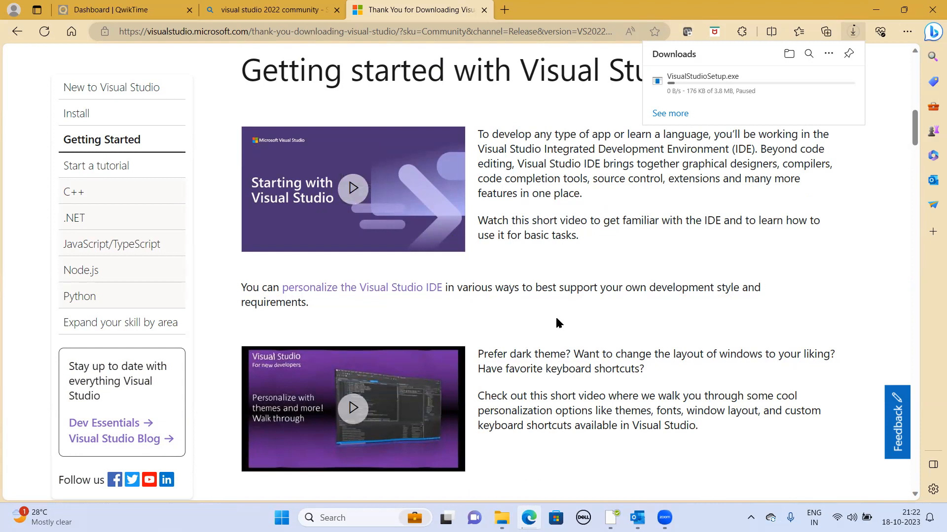
pyautogui.scroll(12, 586, 322)
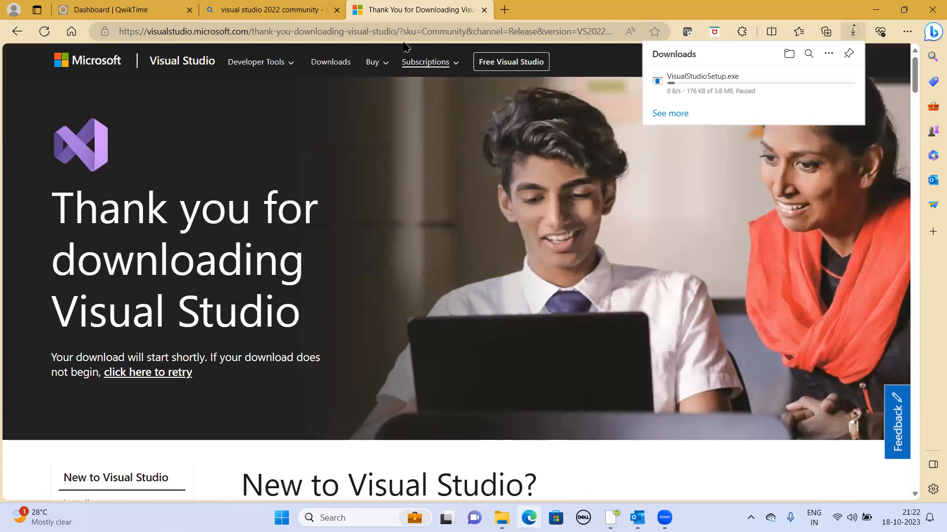
pyautogui.click(325, 63)
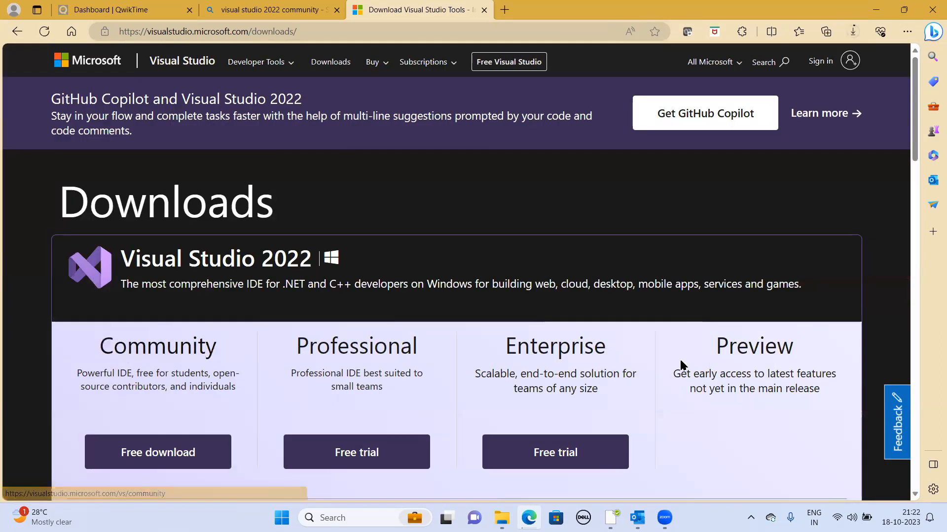
pyautogui.scroll(-5, 197, 353)
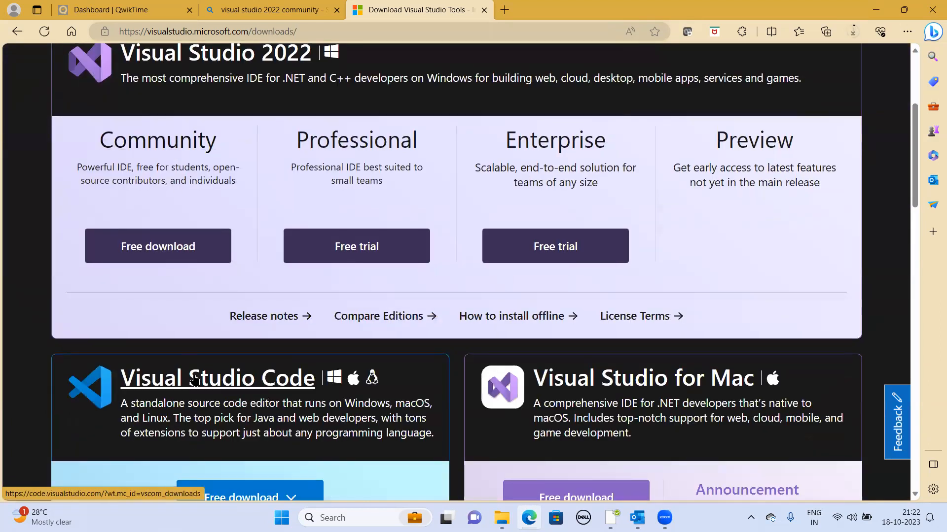
pyautogui.scroll(-2, 195, 379)
pyautogui.scroll(-5, 571, 340)
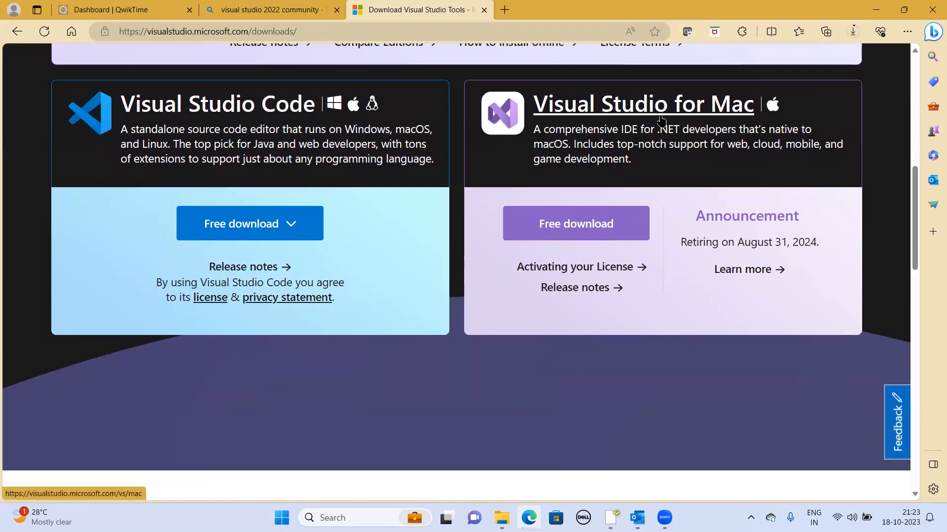
pyautogui.scroll(8, 639, 151)
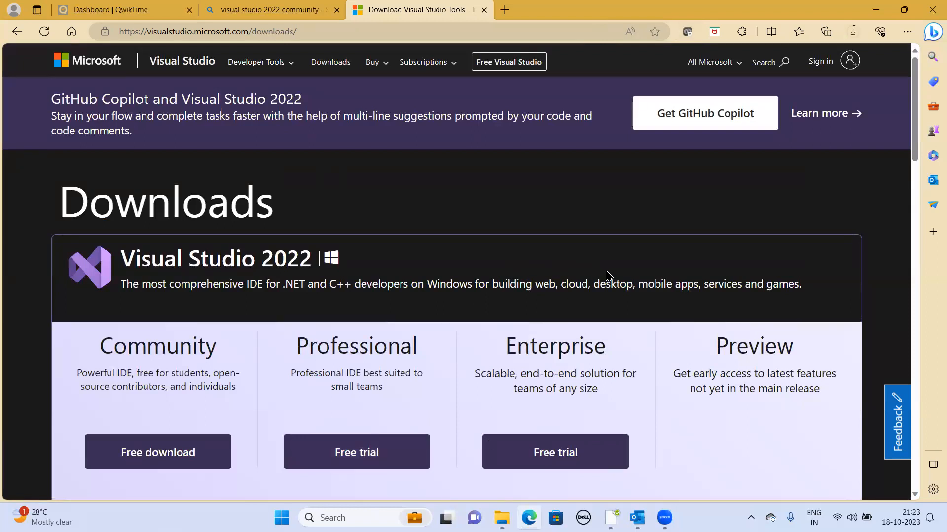
# Launch Visual Studio Installer and open the Visual Studio Community 2022 installation for modification
pyautogui.press('super')
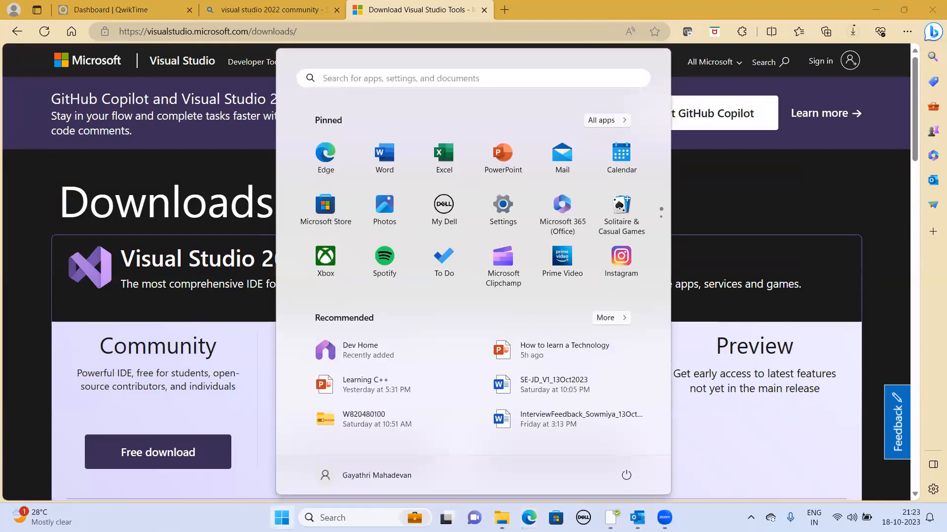
pyautogui.click(359, 75)
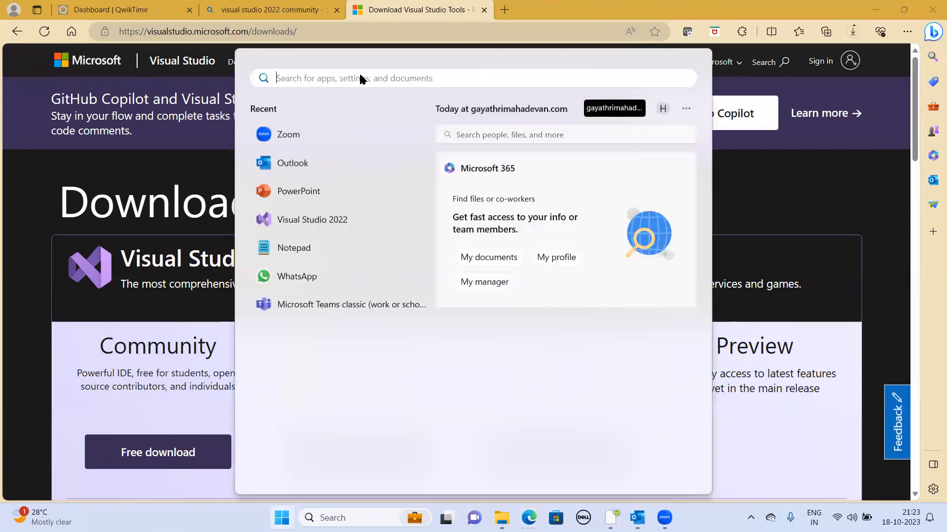
pyautogui.write('visu')
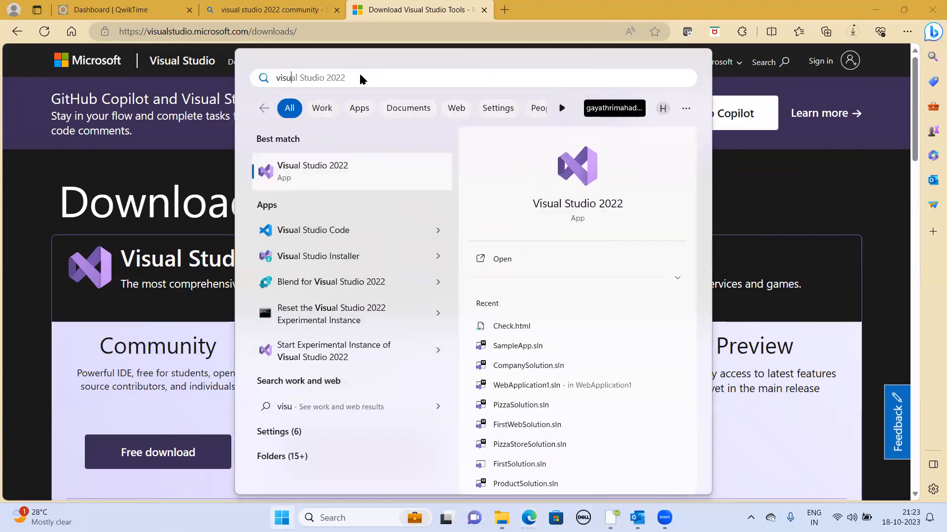
pyautogui.click(294, 256)
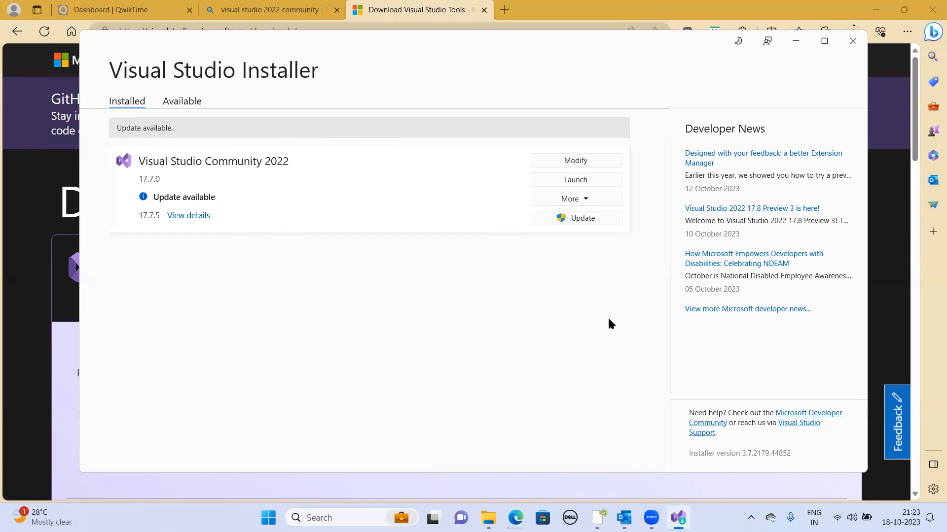
pyautogui.click(574, 168)
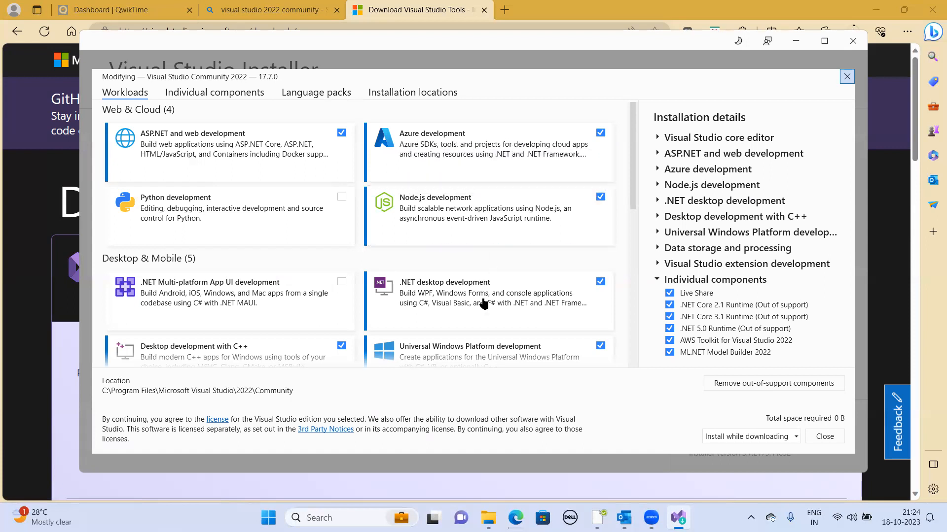
# Examine the web and cloud, desktop and mobile, gaming and other toolset workloads, noting which are selected for installation
pyautogui.scroll(-1, 481, 311)
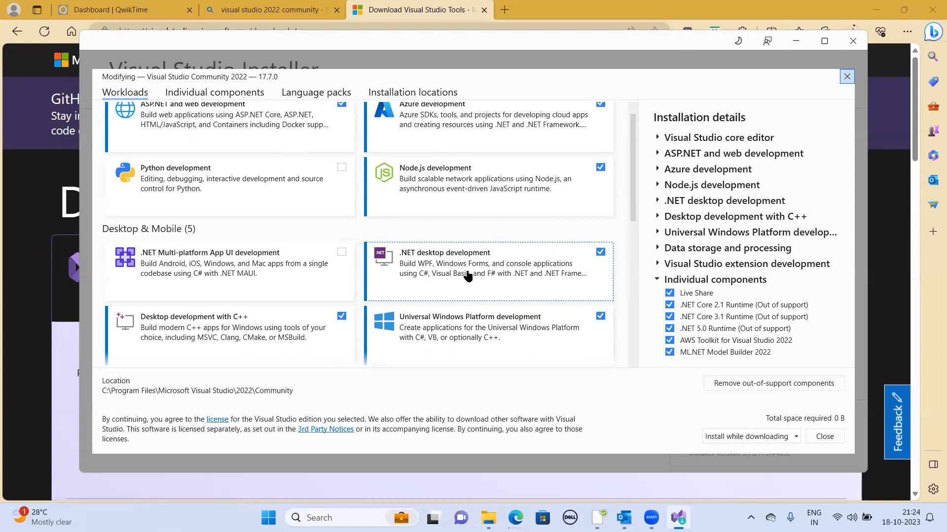
pyautogui.scroll(-2, 469, 276)
pyautogui.scroll(-1, 468, 276)
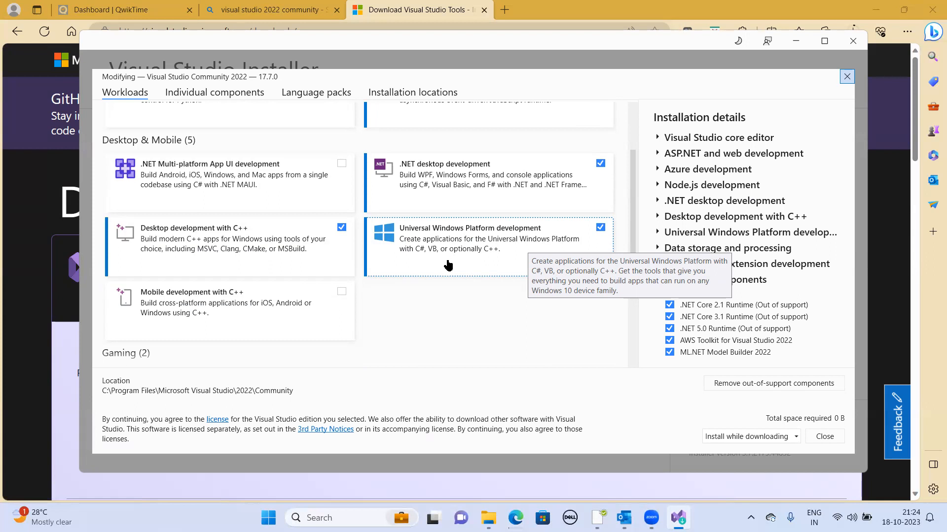
pyautogui.scroll(-3, 414, 333)
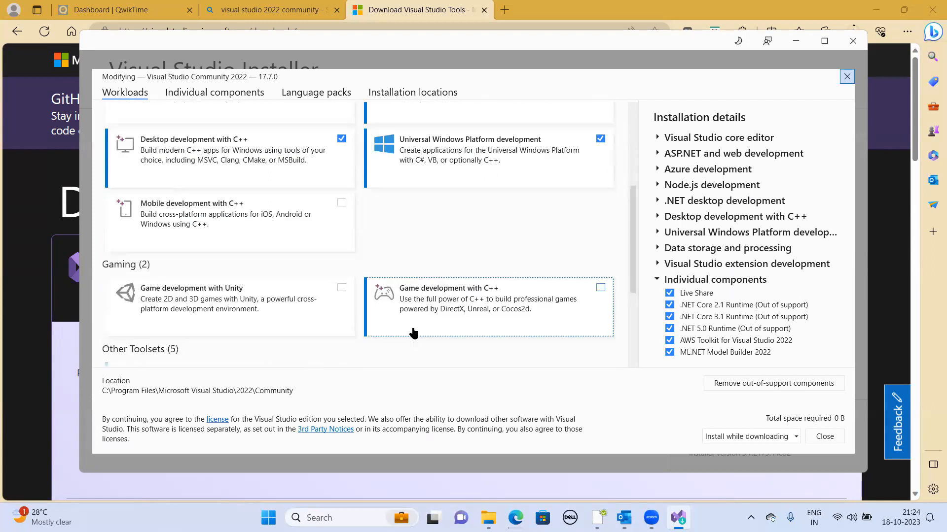
pyautogui.scroll(-3, 414, 332)
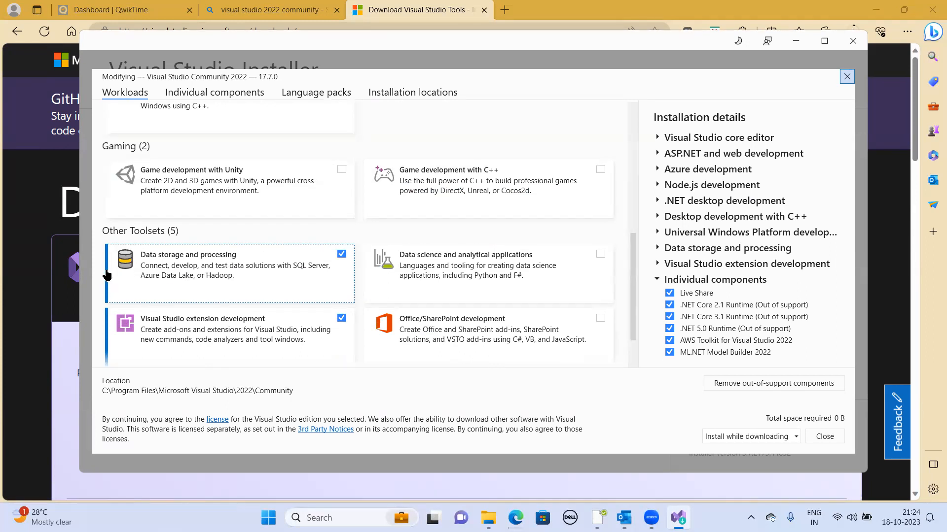
pyautogui.scroll(-1, 242, 282)
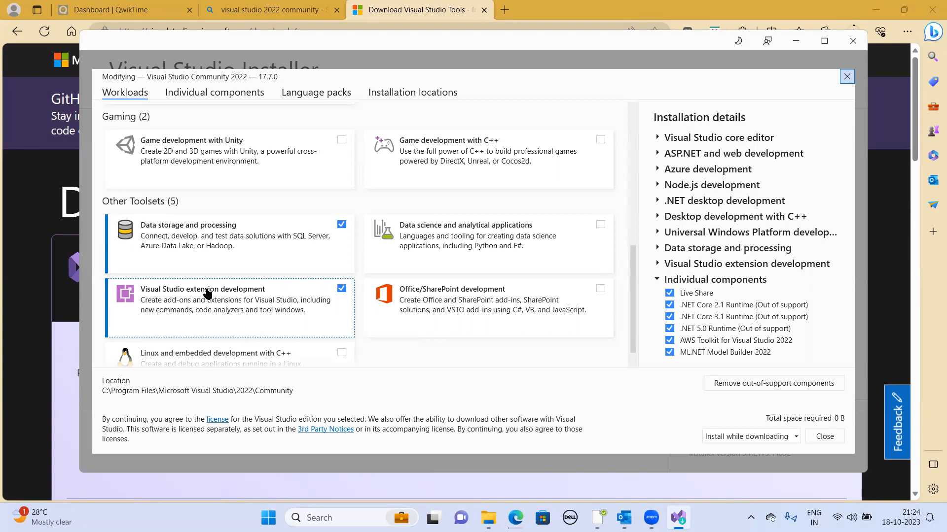
pyautogui.scroll(1, 208, 294)
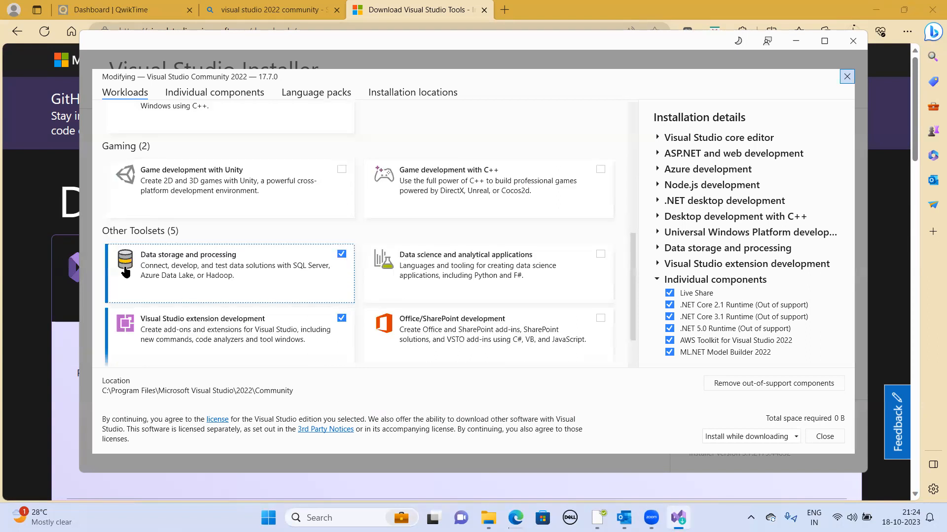
pyautogui.scroll(5, 290, 290)
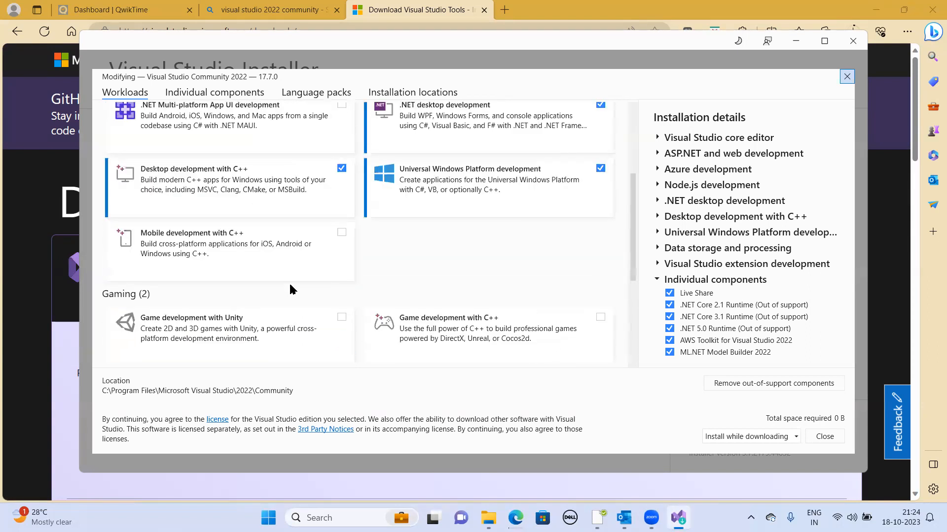
pyautogui.scroll(2, 486, 207)
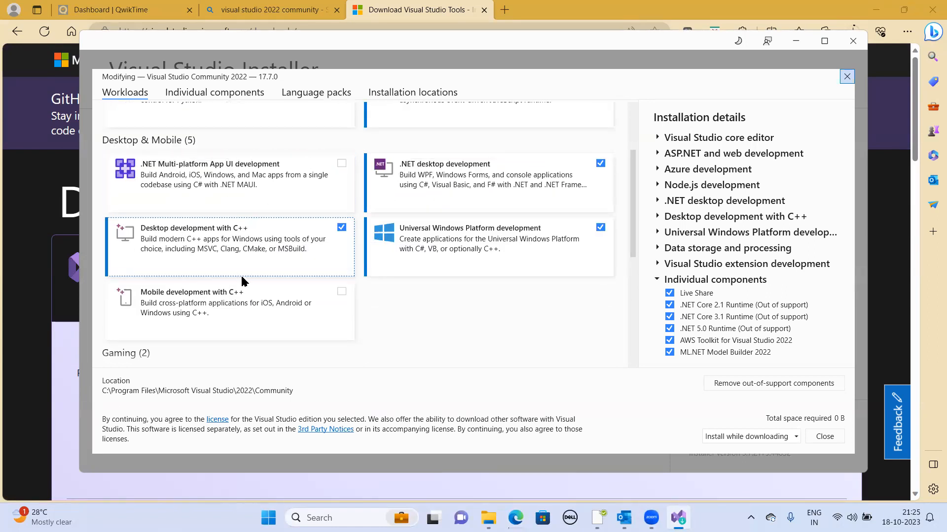
pyautogui.scroll(3, 242, 271)
pyautogui.scroll(1, 177, 206)
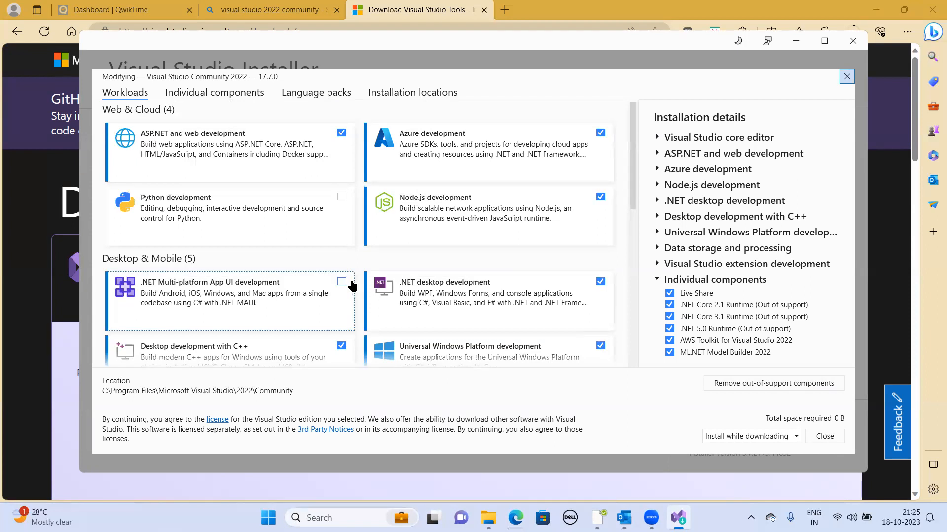
pyautogui.scroll(-1, 217, 328)
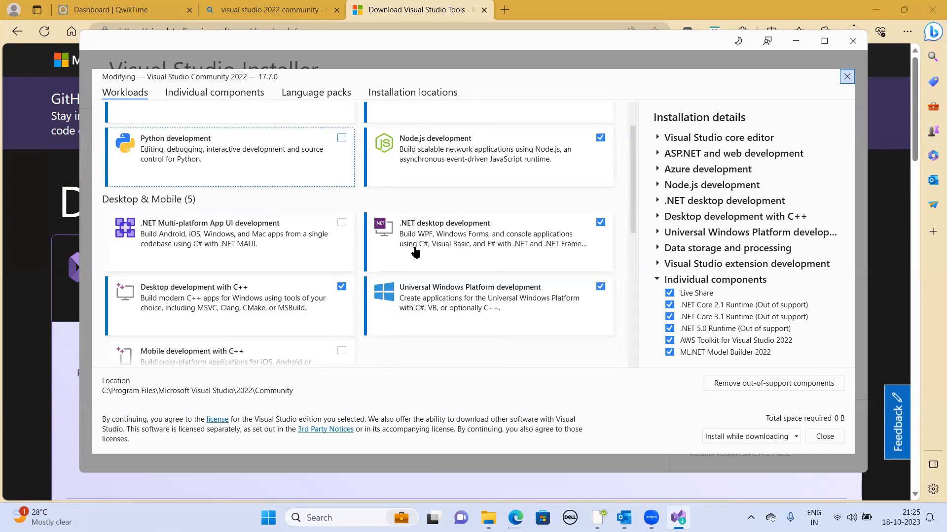
pyautogui.scroll(1, 497, 307)
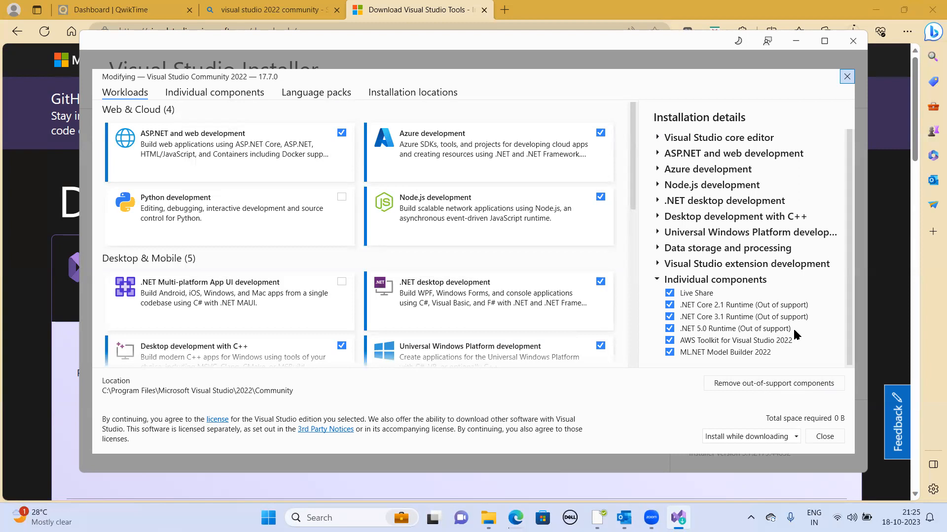
# Examine the individual components, including the .NET, cloud and database, code tools, and compiler and build tools groups
pyautogui.click(227, 95)
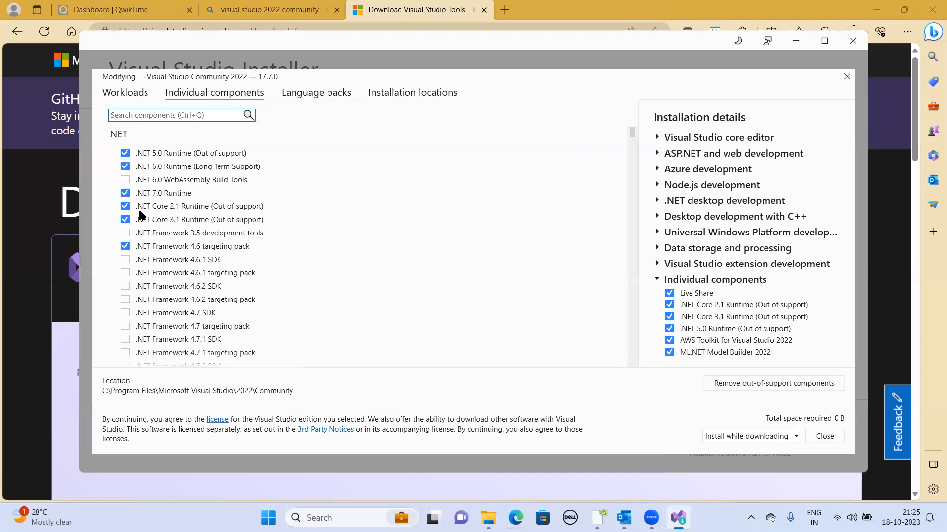
pyautogui.scroll(-3, 173, 262)
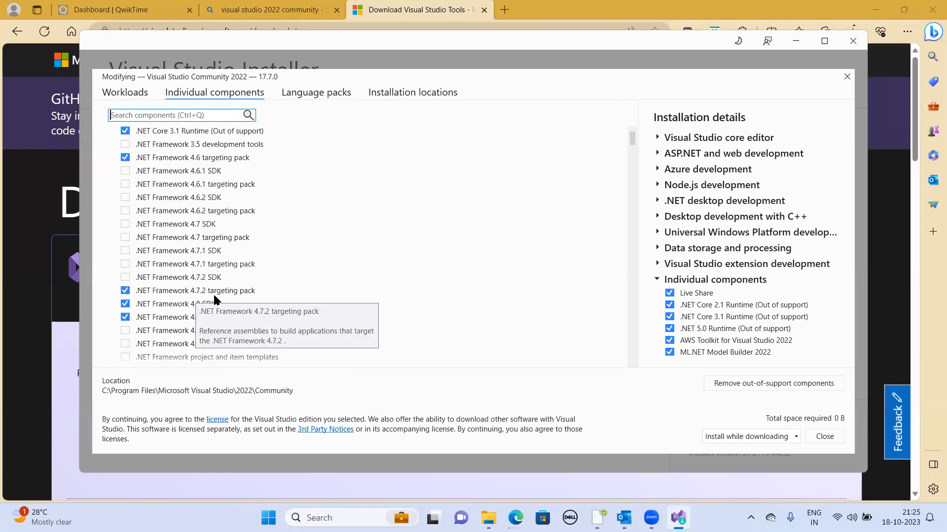
pyautogui.scroll(-7, 253, 294)
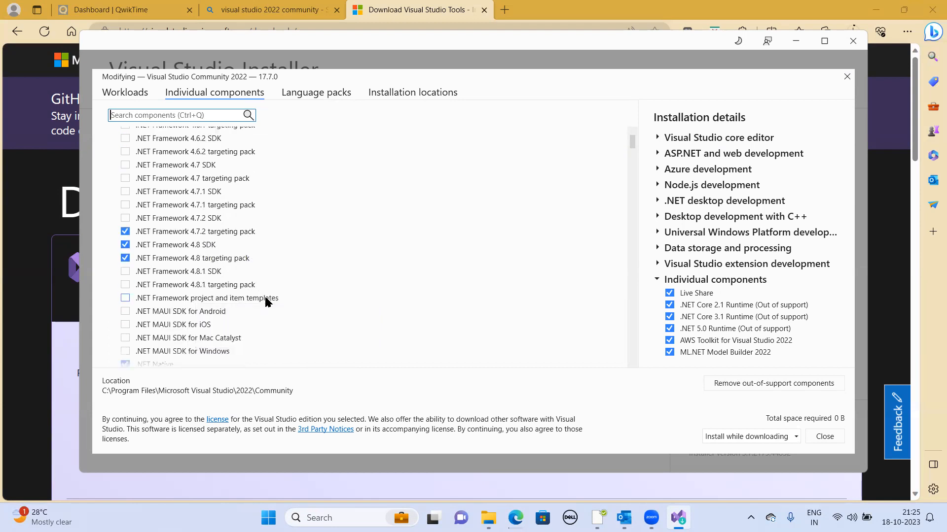
pyautogui.scroll(-1, 148, 266)
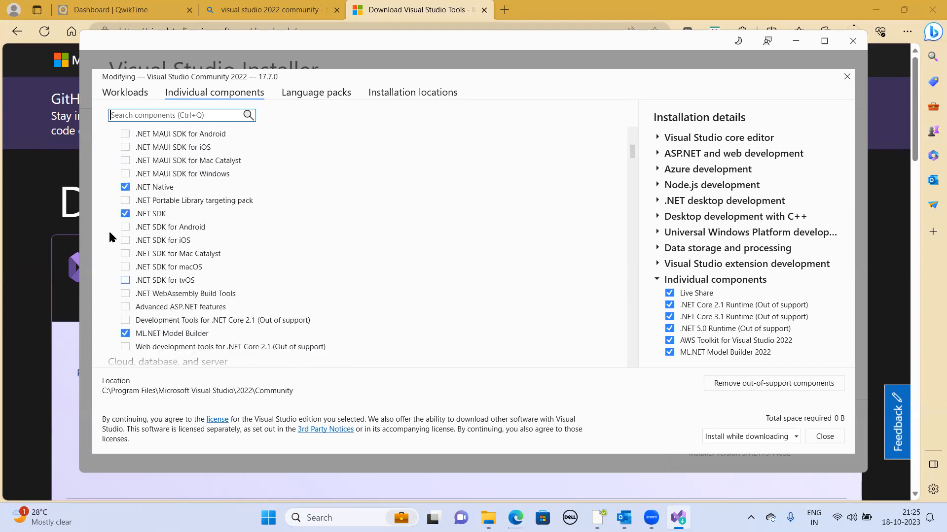
pyautogui.scroll(-2, 231, 248)
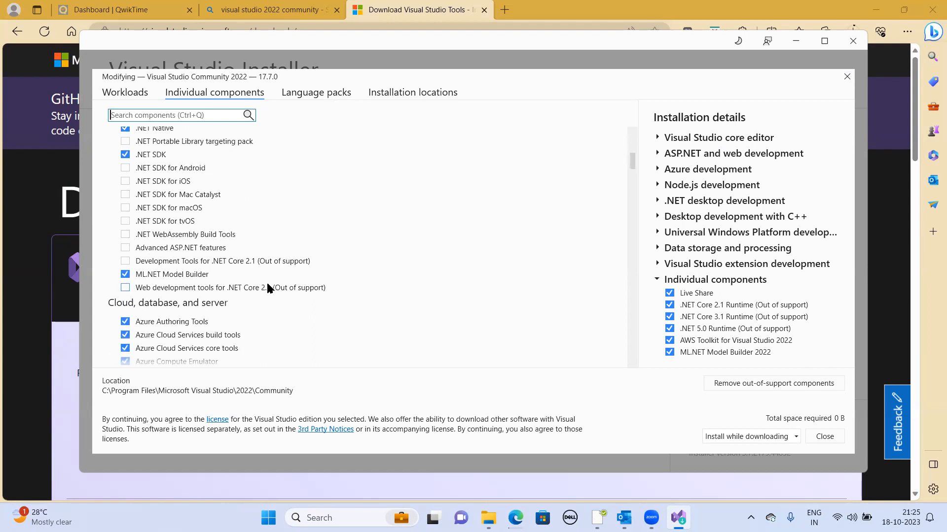
pyautogui.scroll(-4, 237, 287)
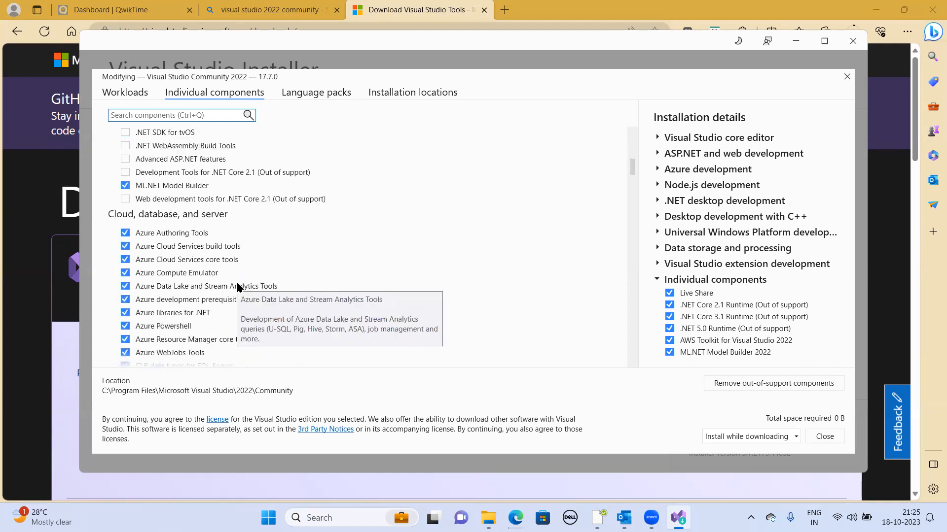
pyautogui.scroll(-8, 150, 284)
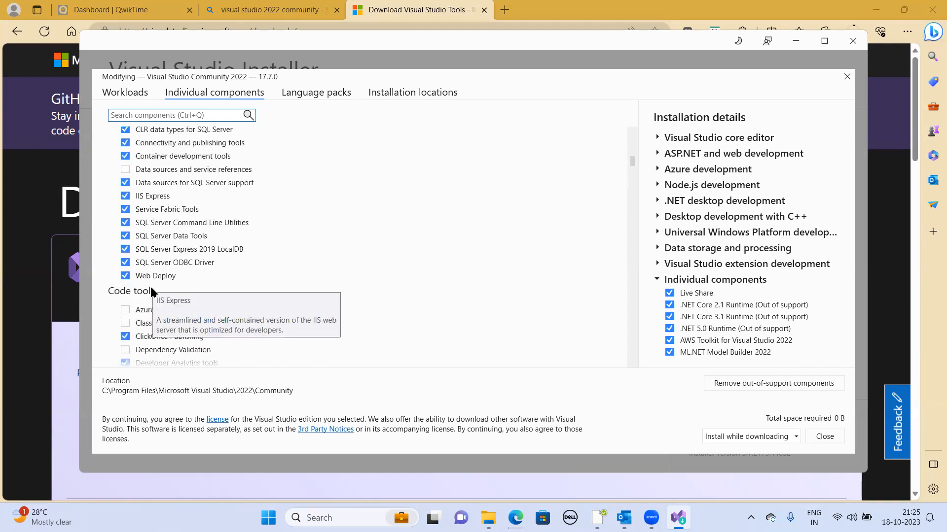
pyautogui.scroll(-2, 151, 291)
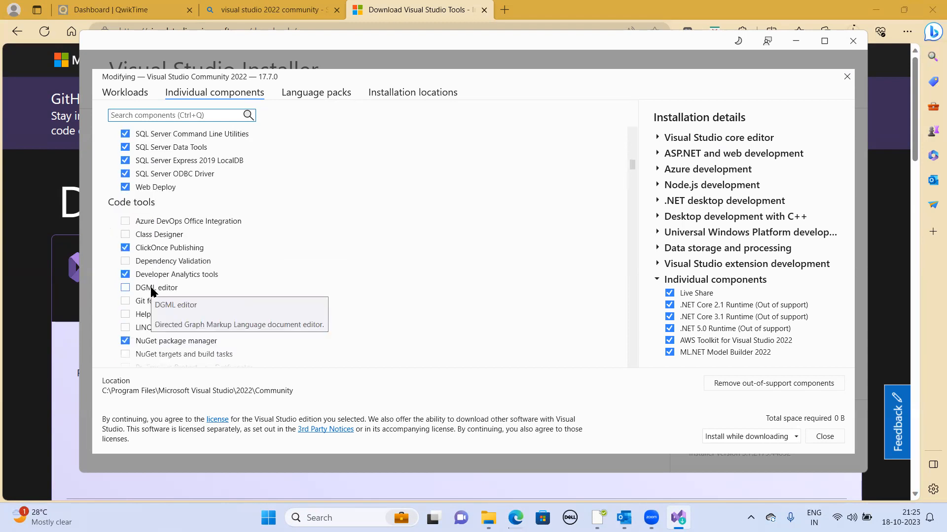
pyautogui.scroll(-9, 152, 290)
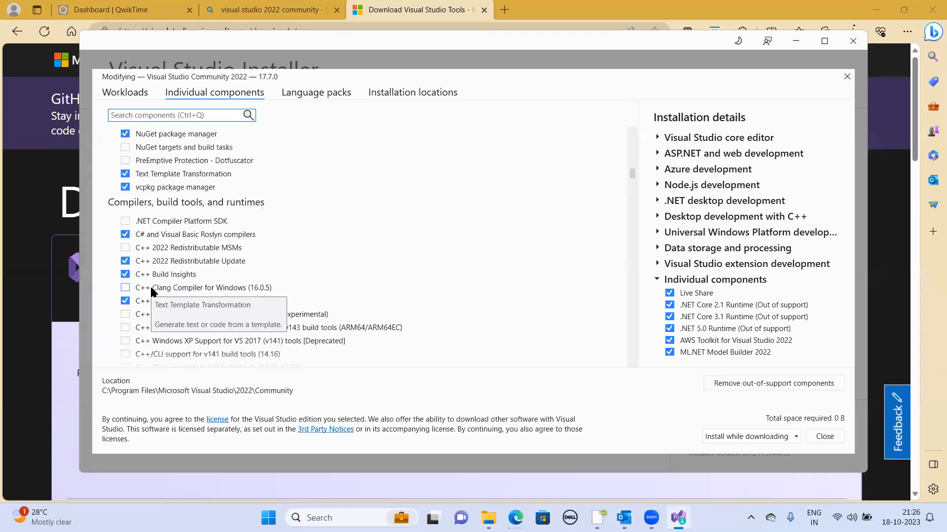
pyautogui.scroll(-18, 151, 292)
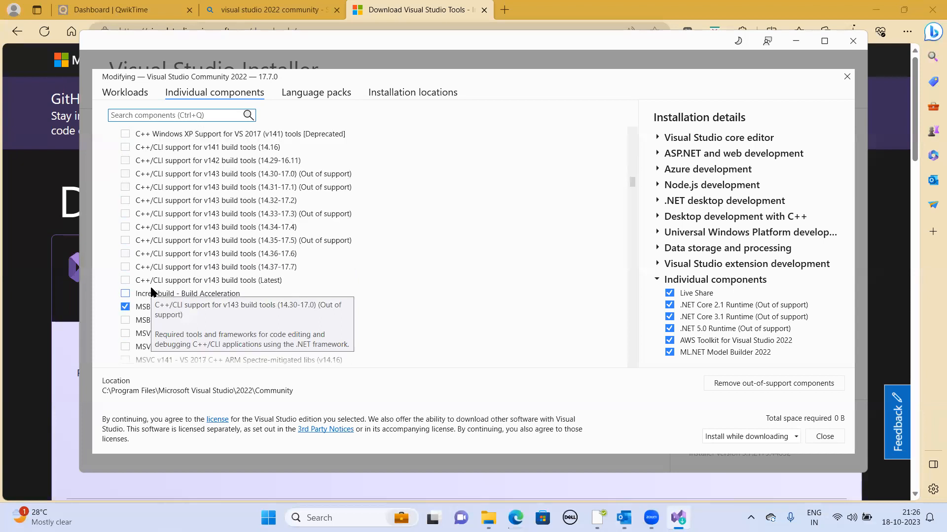
pyautogui.scroll(-11, 151, 291)
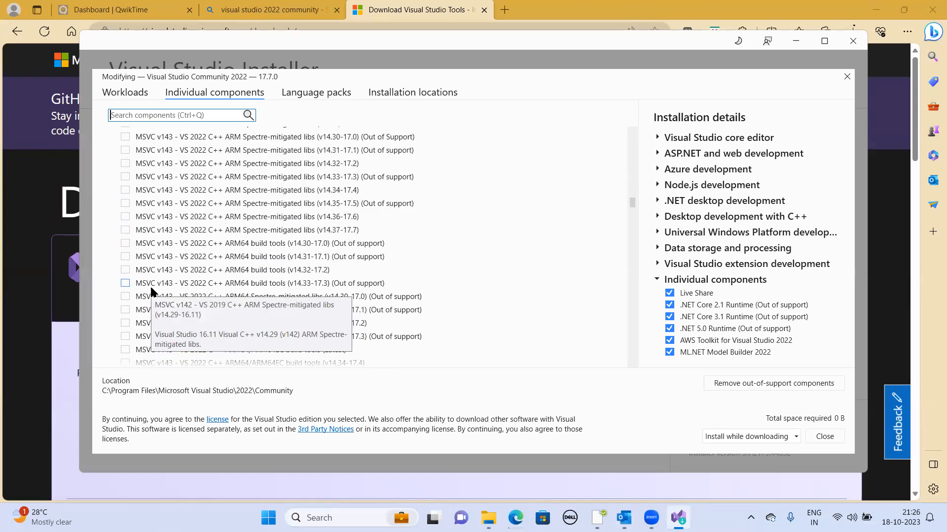
# Review the available language packs and the installation locations for the Visual Studio IDE, download cache and shared components
pyautogui.click(316, 91)
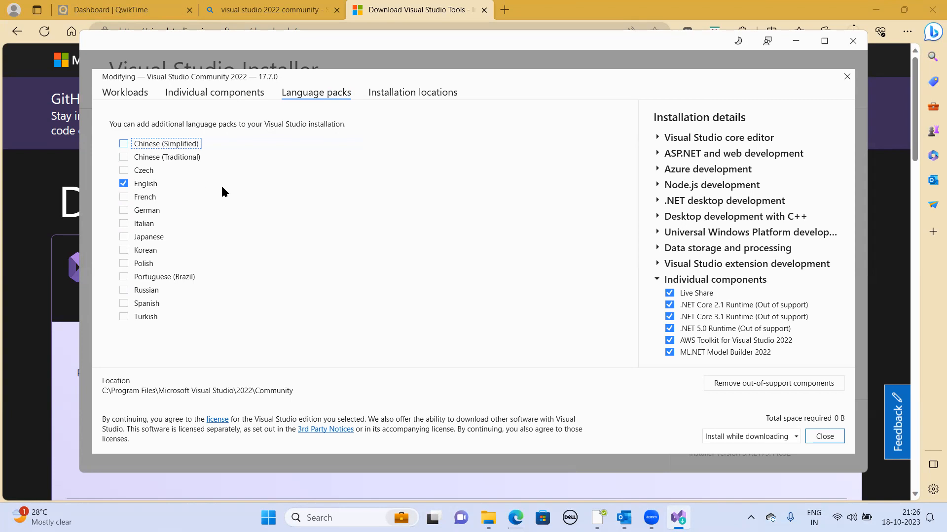
pyautogui.click(417, 93)
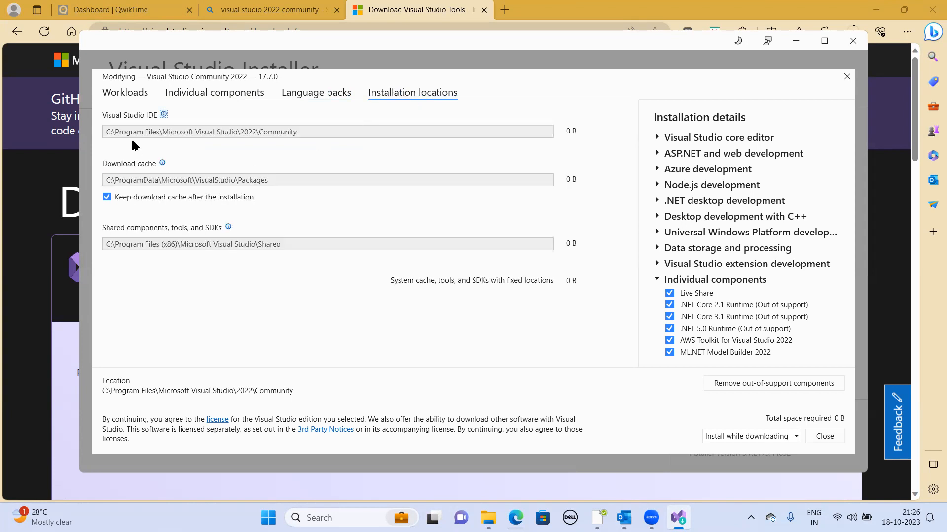